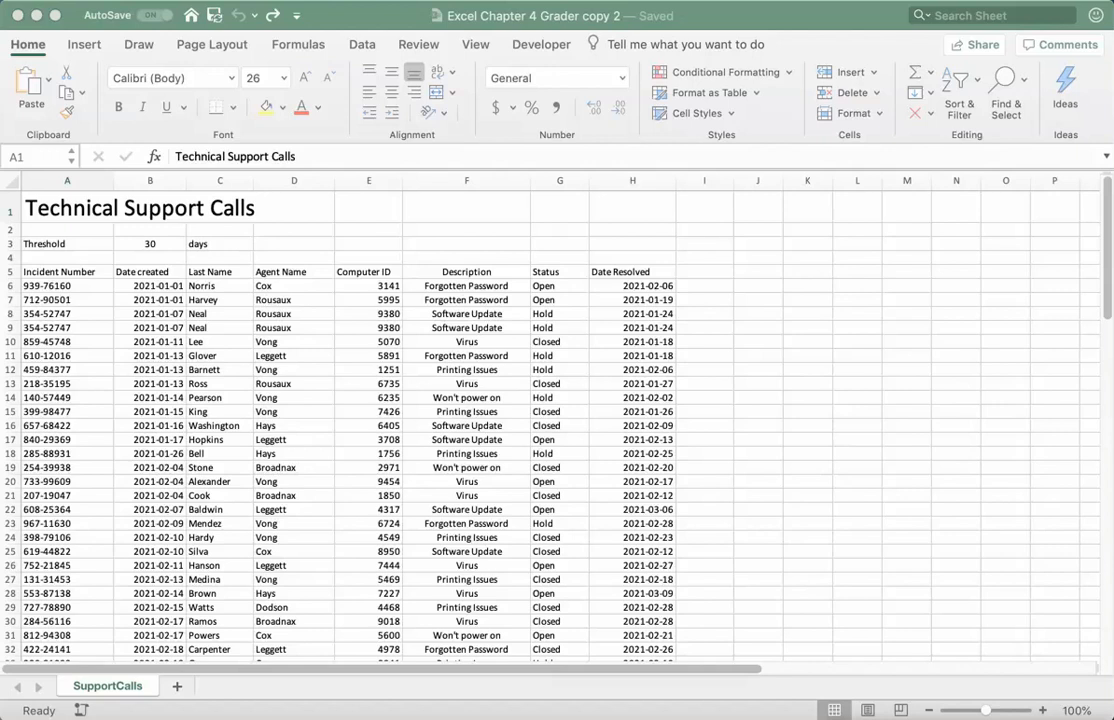
Freeze the rows above row 6 so the title and column headings stay fixed, checking them against the data below
{"action": "left_click", "coordinate": [67, 286]}
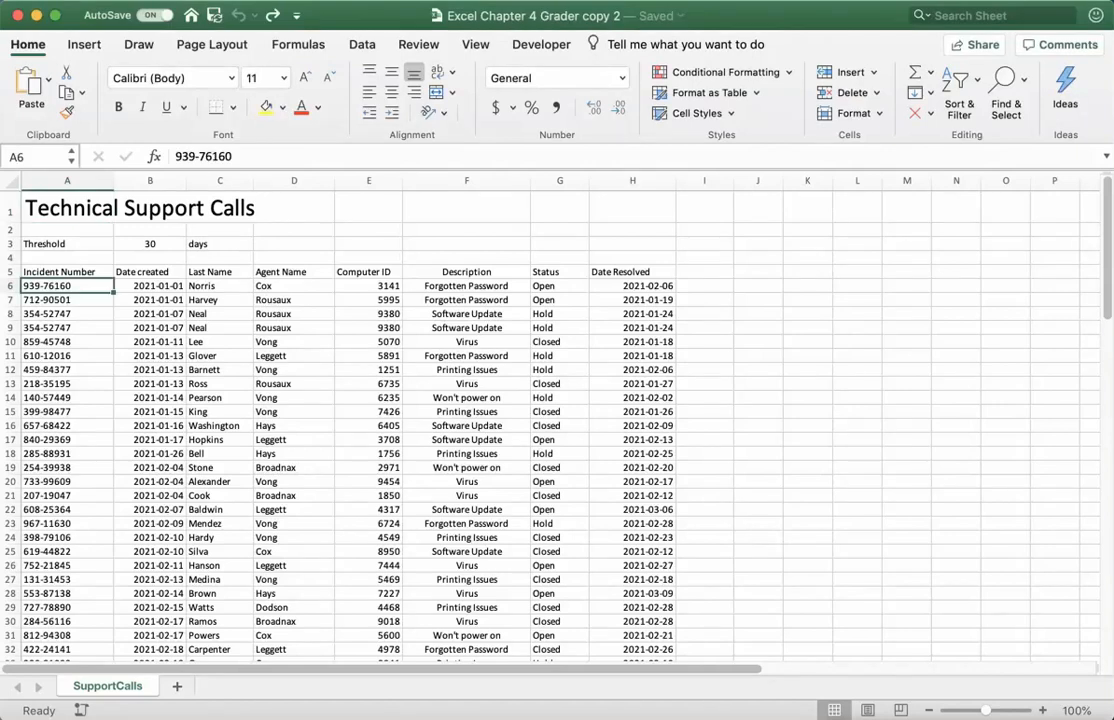
{"action": "left_click", "coordinate": [475, 44]}
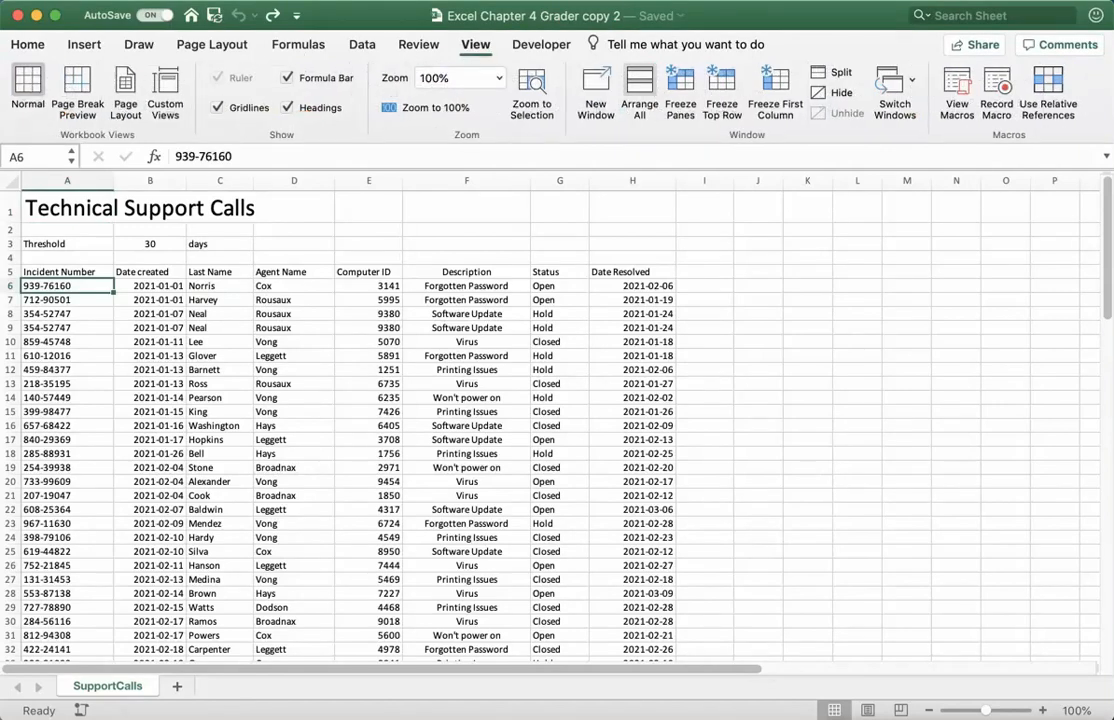
{"action": "left_click", "coordinate": [680, 85]}
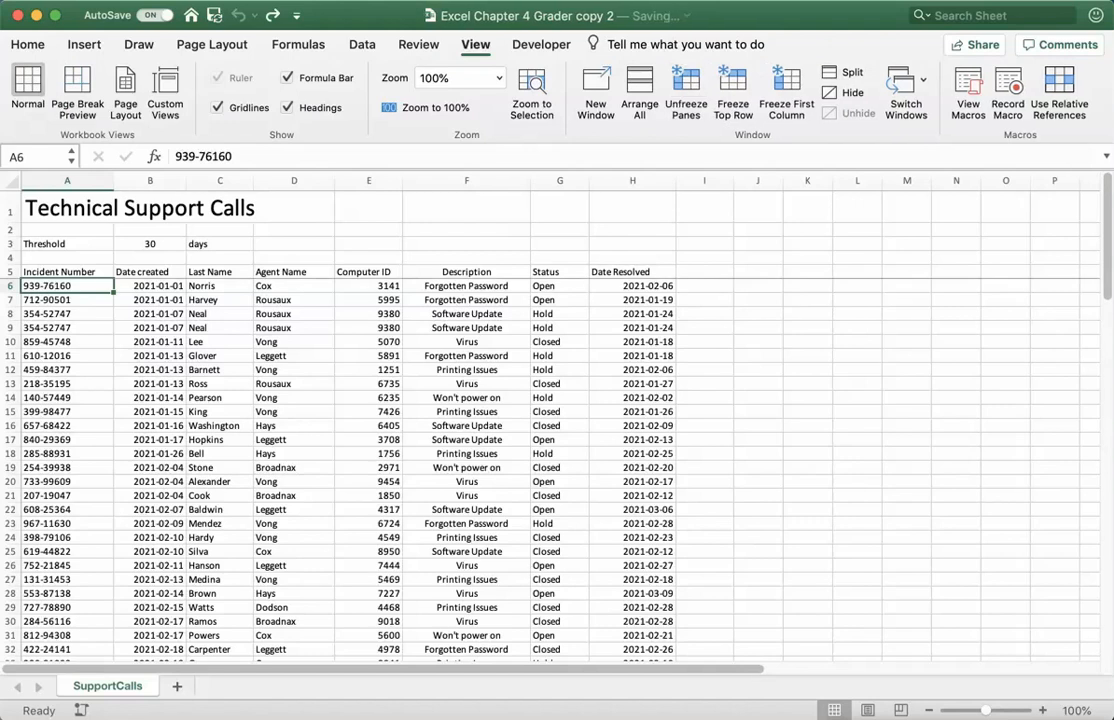
{"action": "scroll", "coordinate": [555, 470], "scroll_direction": "down", "scroll_amount": 6}
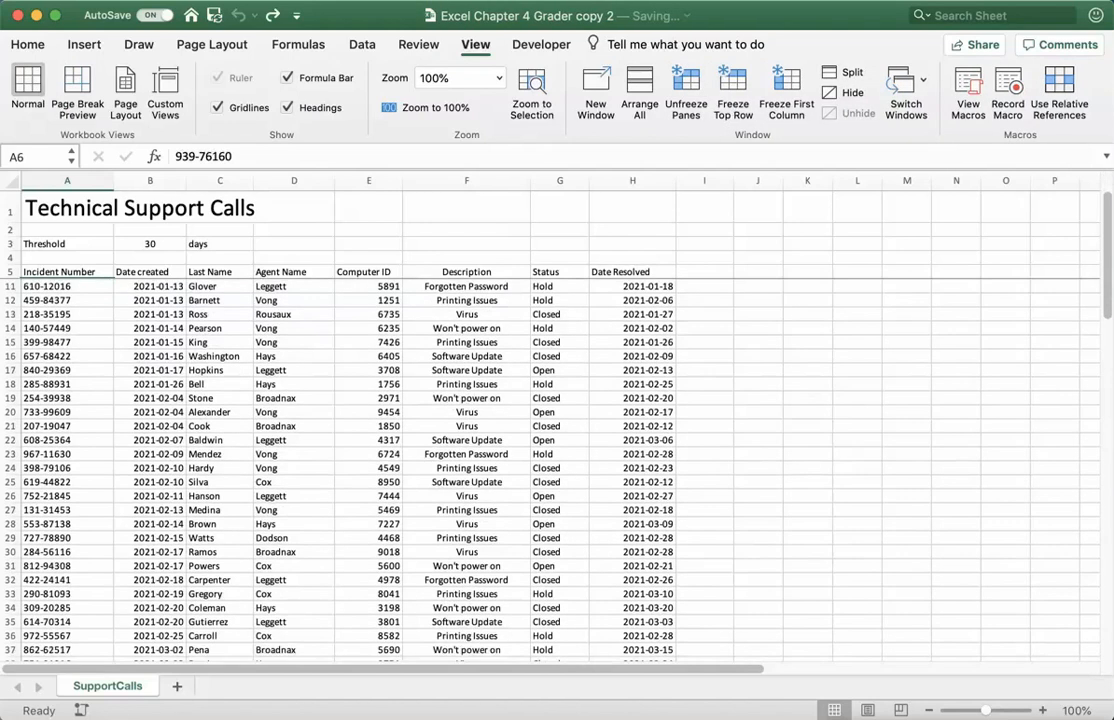
{"action": "scroll", "coordinate": [555, 470], "scroll_direction": "down", "scroll_amount": 2}
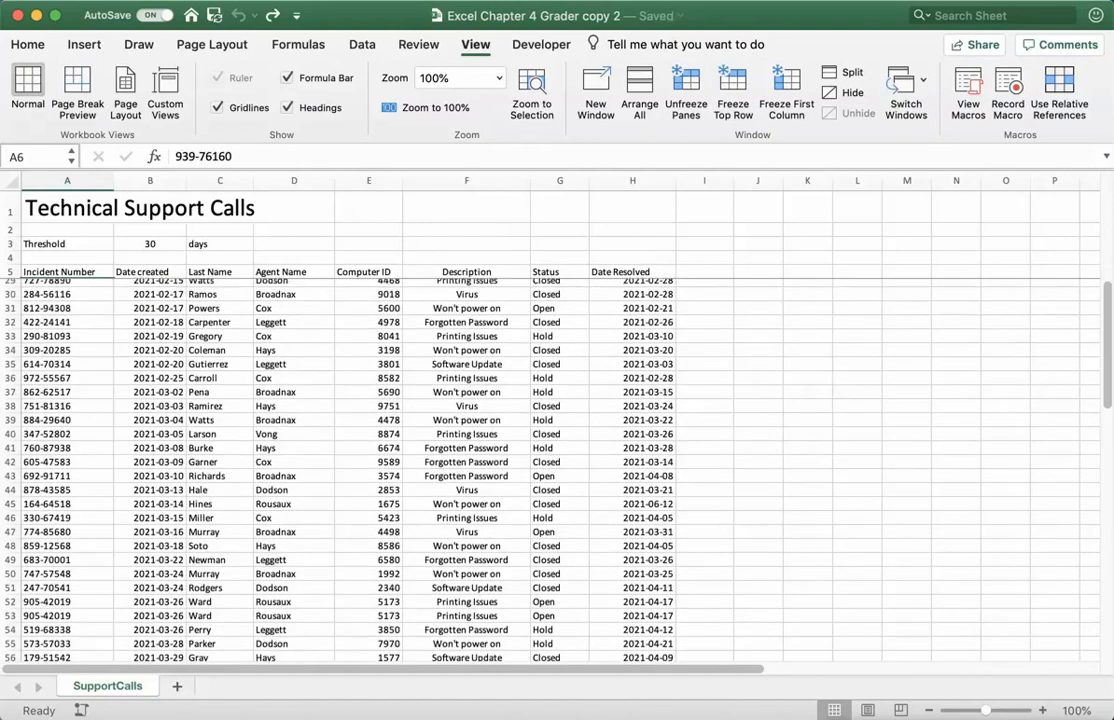
{"action": "scroll", "coordinate": [555, 470], "scroll_direction": "up", "scroll_amount": 10}
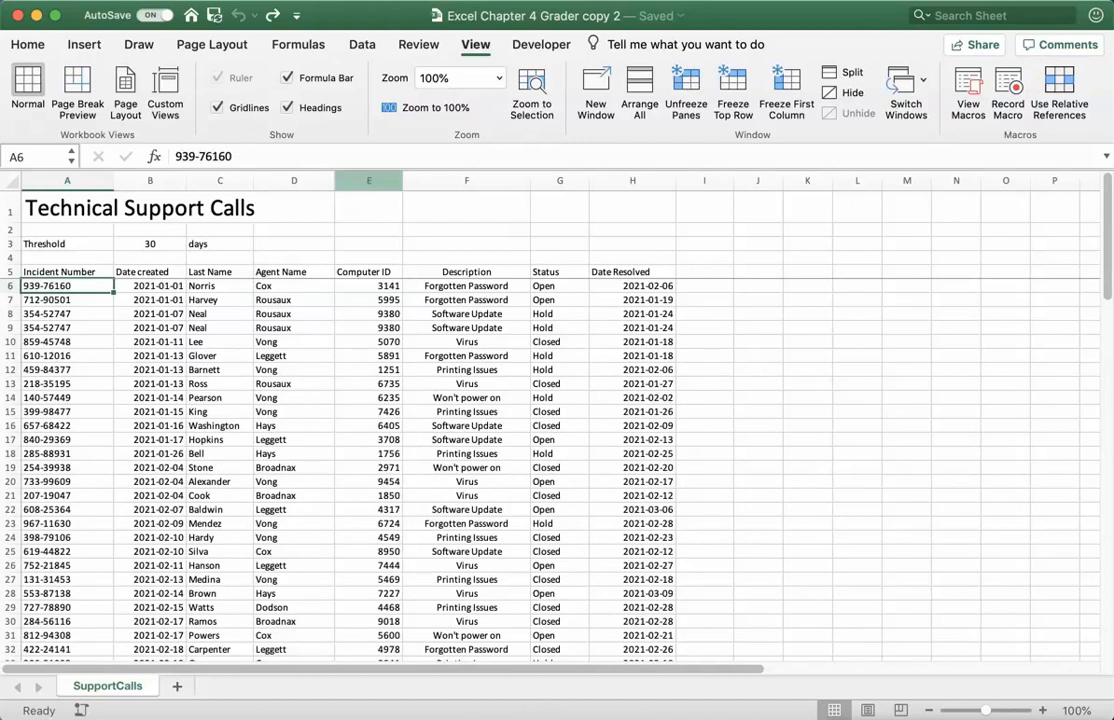
Convert the support call data in A5:H91 into a table with headers
{"action": "left_click", "coordinate": [293, 356]}
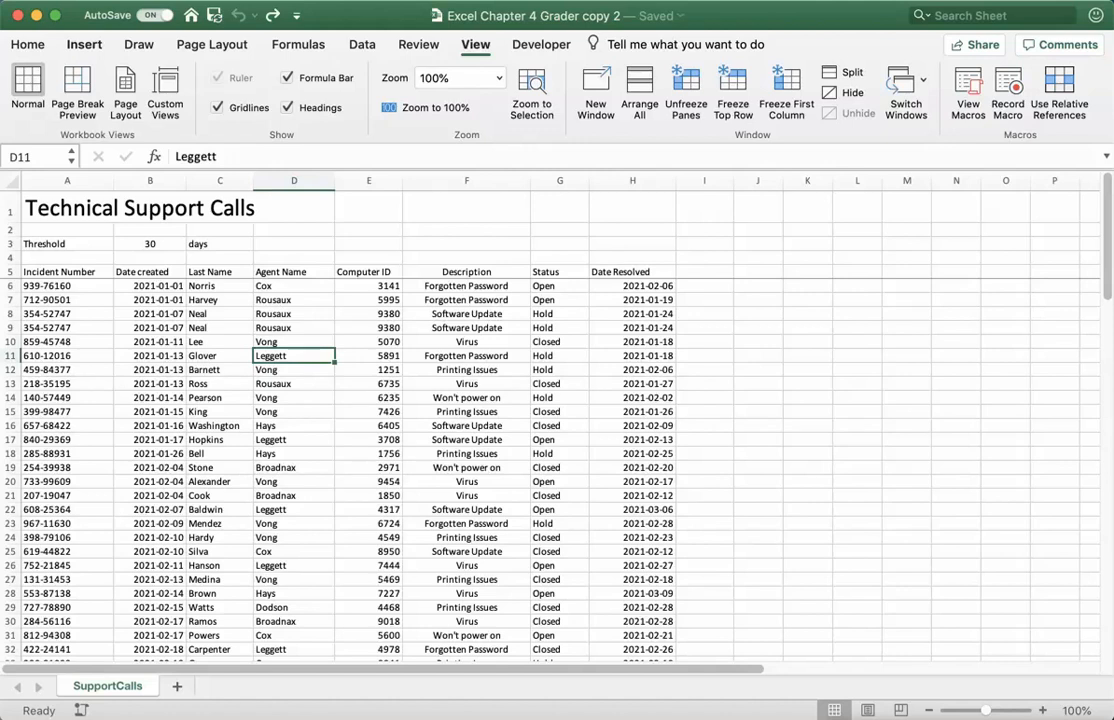
{"action": "left_click", "coordinate": [84, 44]}
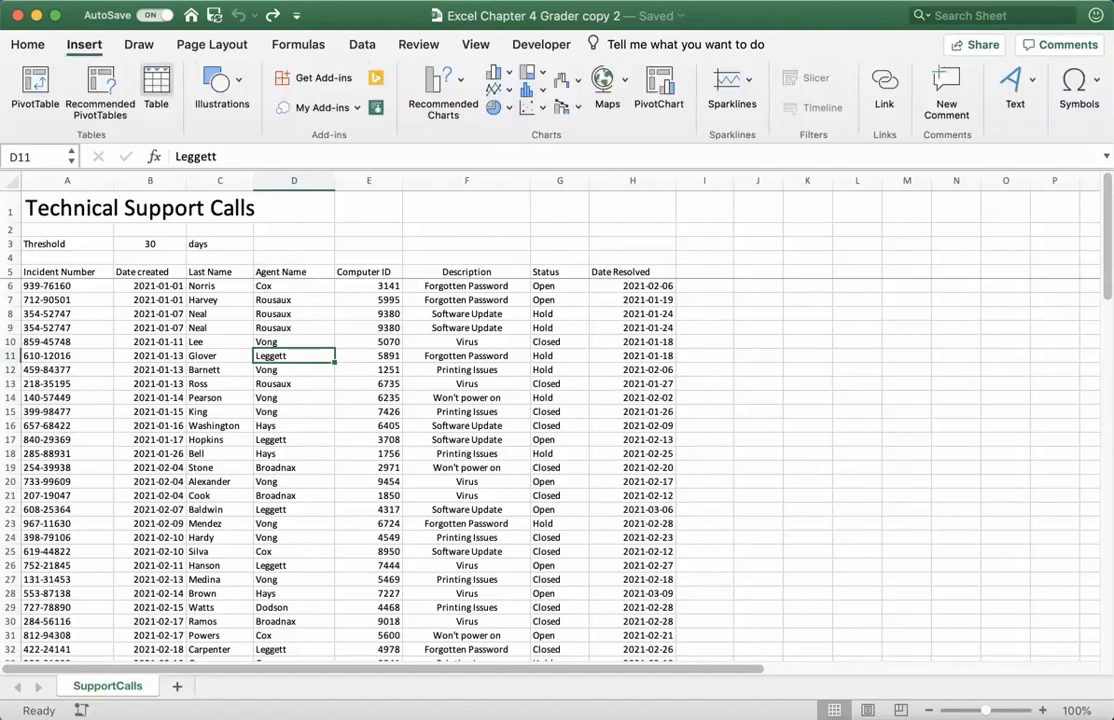
{"action": "left_click", "coordinate": [150, 82]}
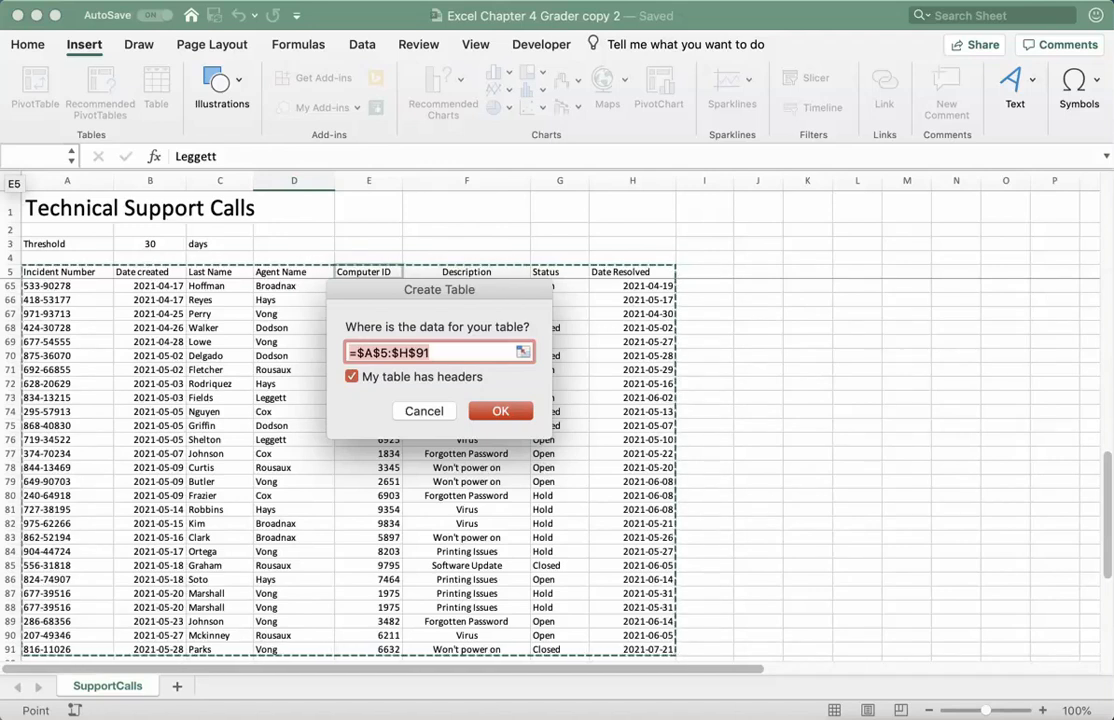
{"action": "key", "text": "Return"}
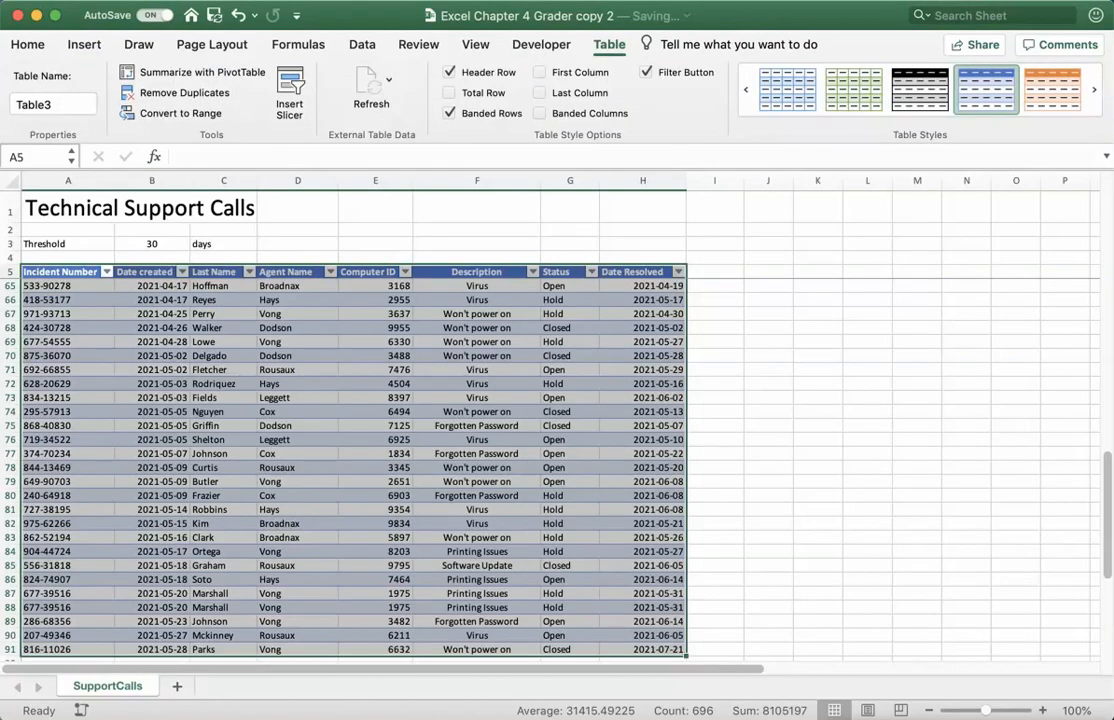
Remove duplicate records from the table, comparing all columns
{"action": "left_click", "coordinate": [223, 356]}
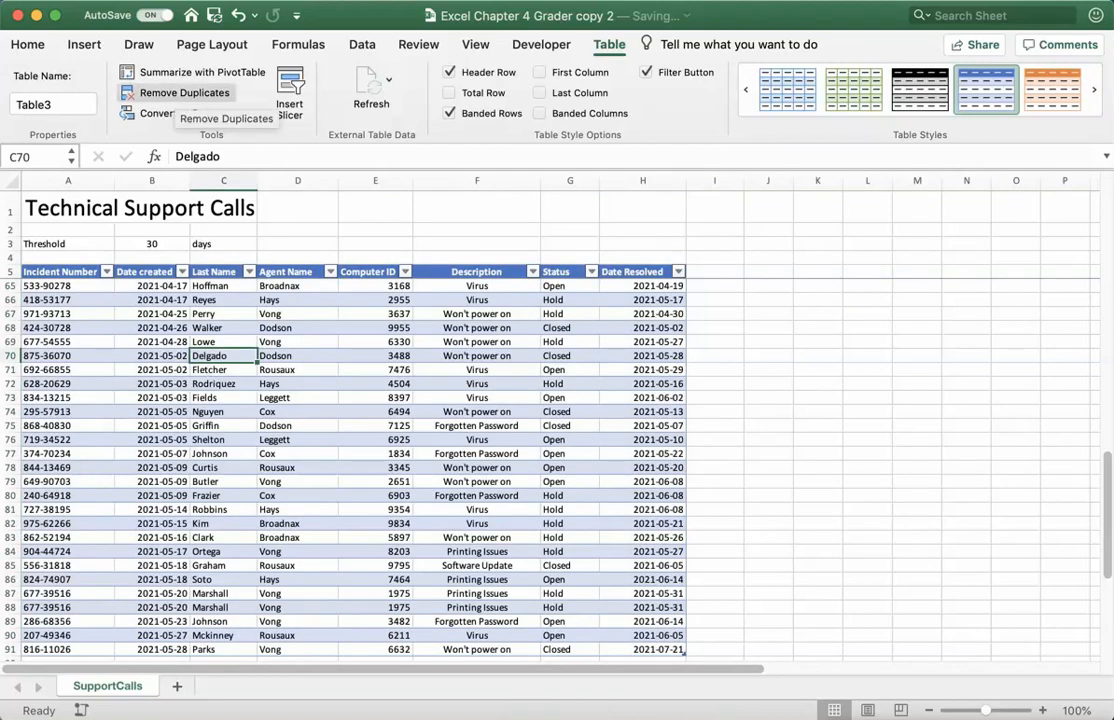
{"action": "left_click", "coordinate": [184, 92]}
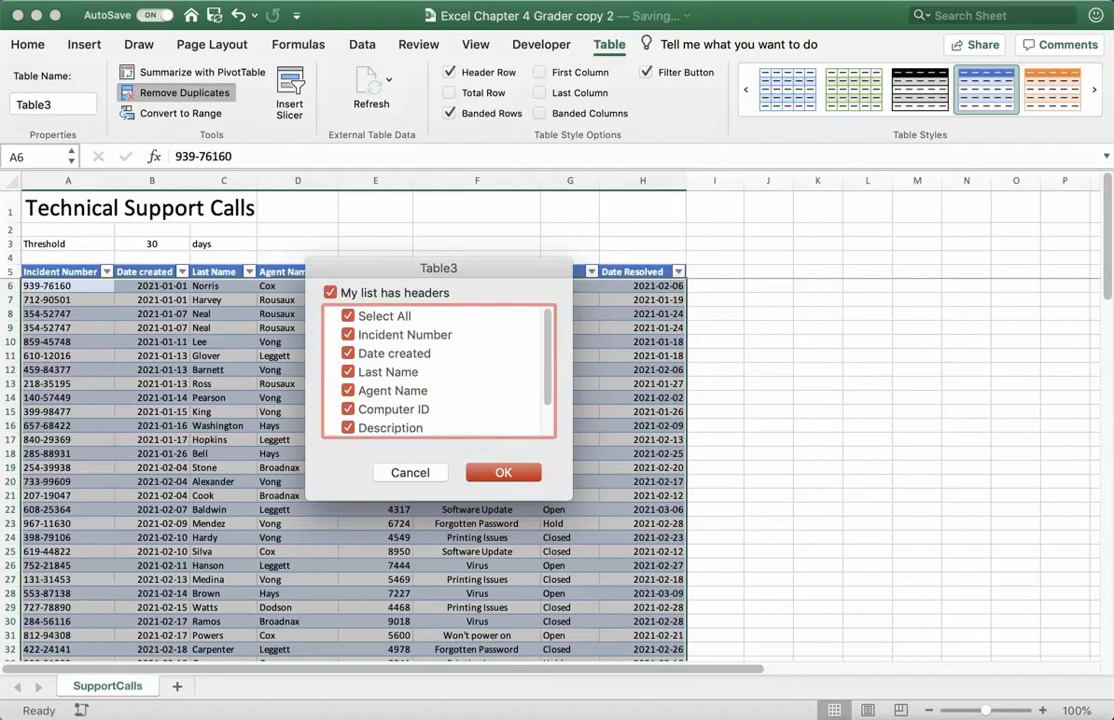
{"action": "key", "text": "Return"}
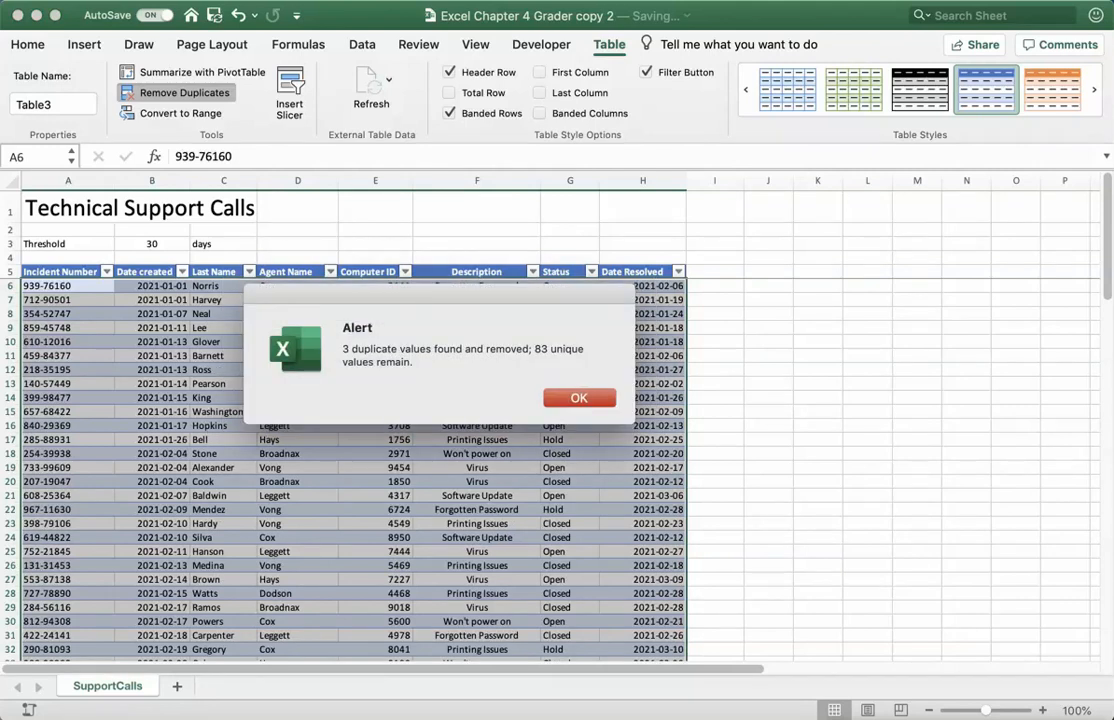
{"action": "key", "text": "Return"}
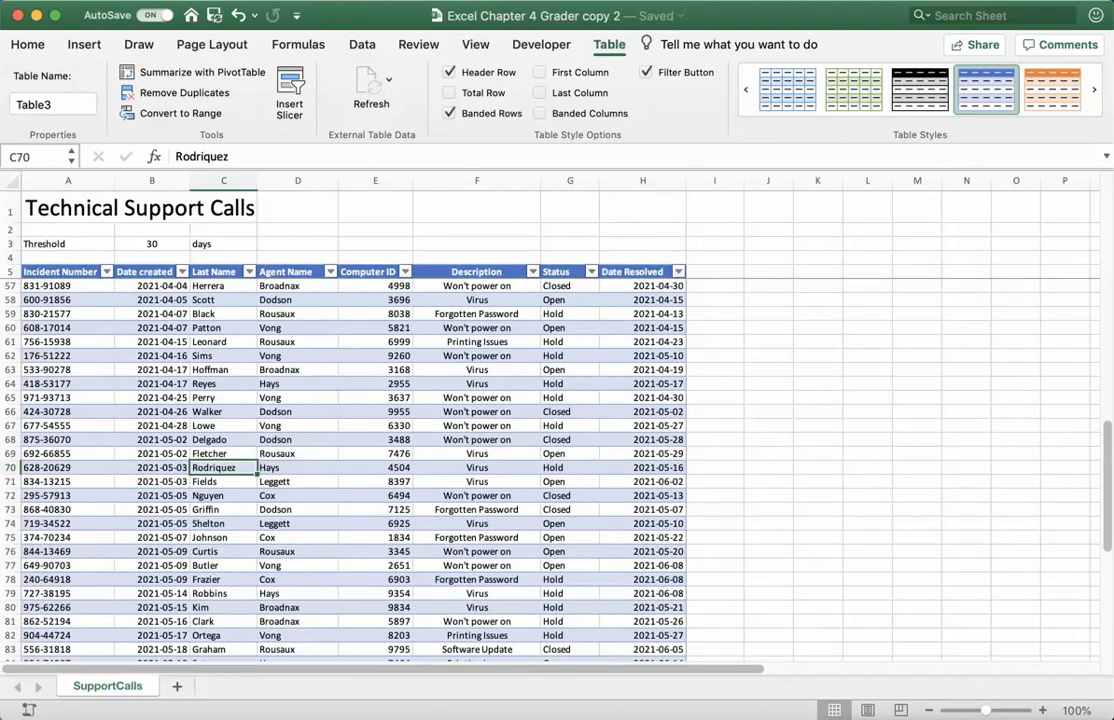
Add a new table column headed Duration in cell I5
{"action": "left_click", "coordinate": [715, 272]}
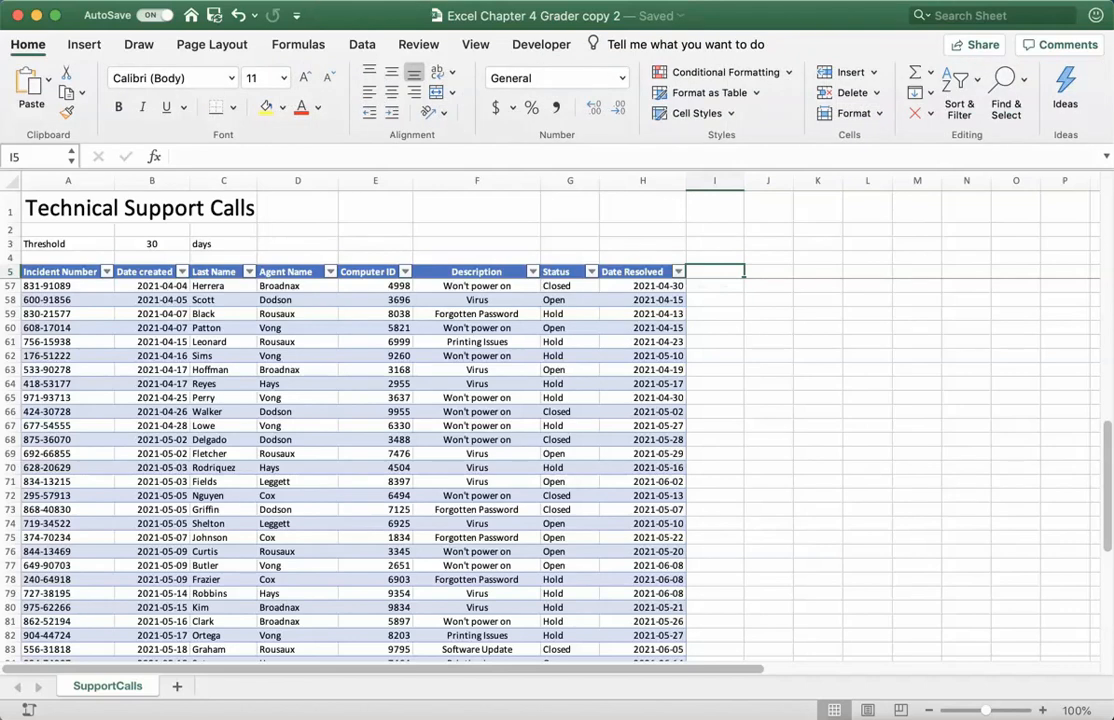
{"action": "type", "text": "Duration"}
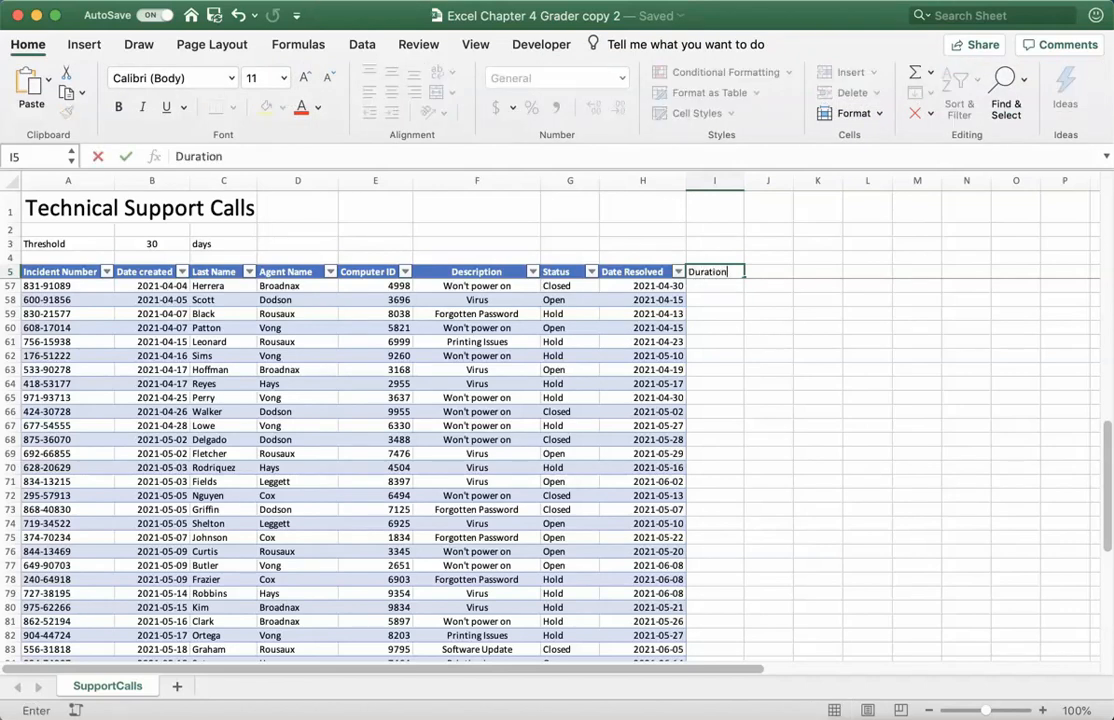
{"action": "key", "text": "Return"}
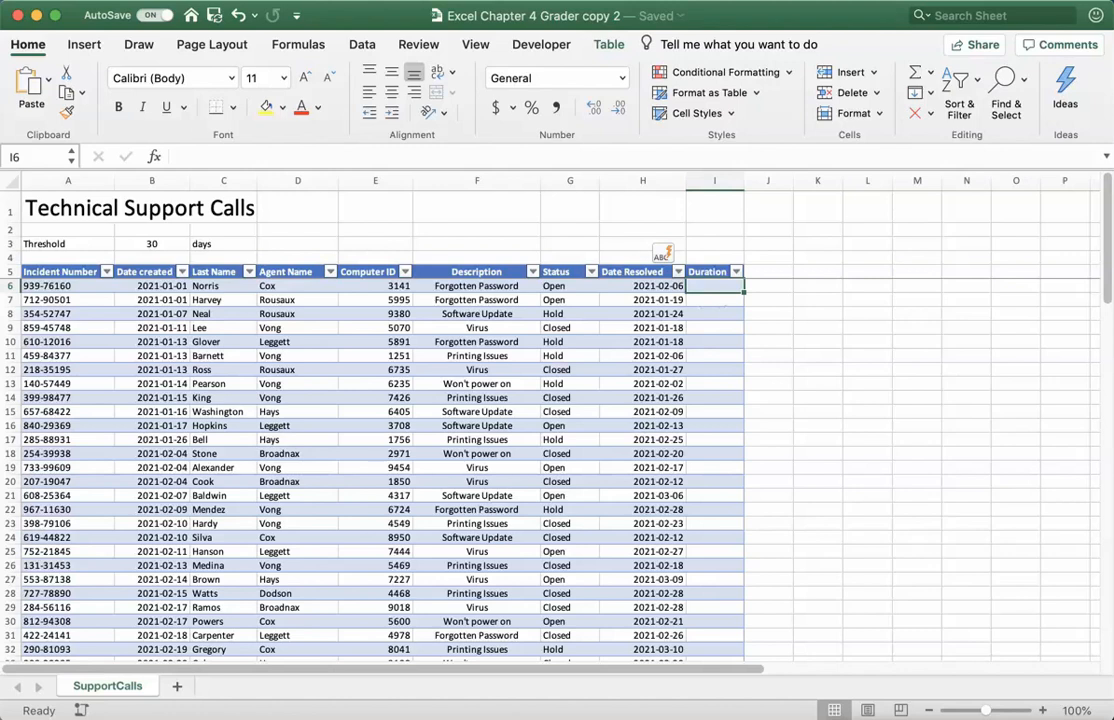
Fill the Duration column with the formula =[@[Date Resolved]]-[@[Date created]], starting in I6
{"action": "type", "text": "="}
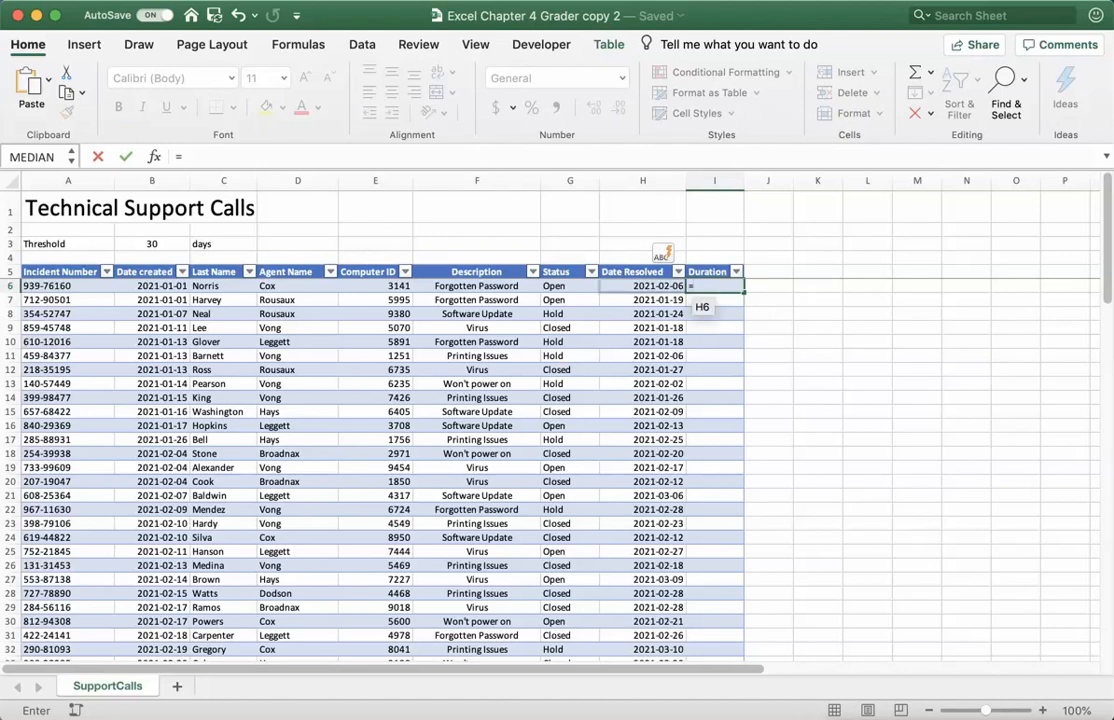
{"action": "left_click", "coordinate": [670, 287]}
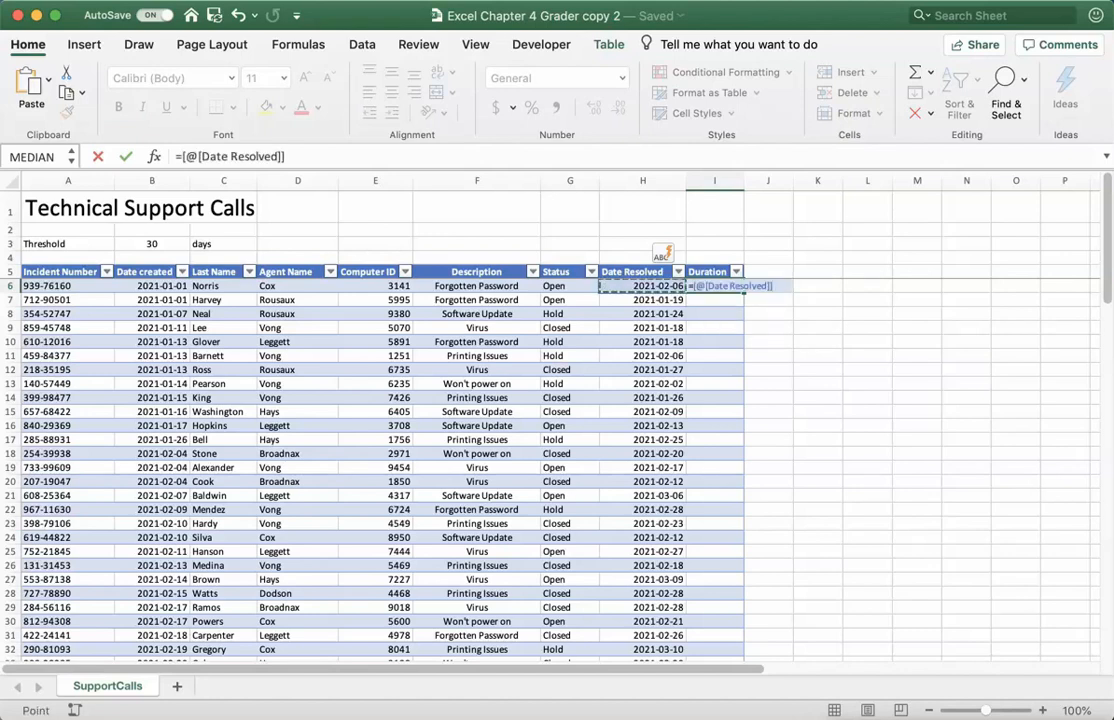
{"action": "type", "text": "-"}
{"action": "left_click", "coordinate": [160, 287]}
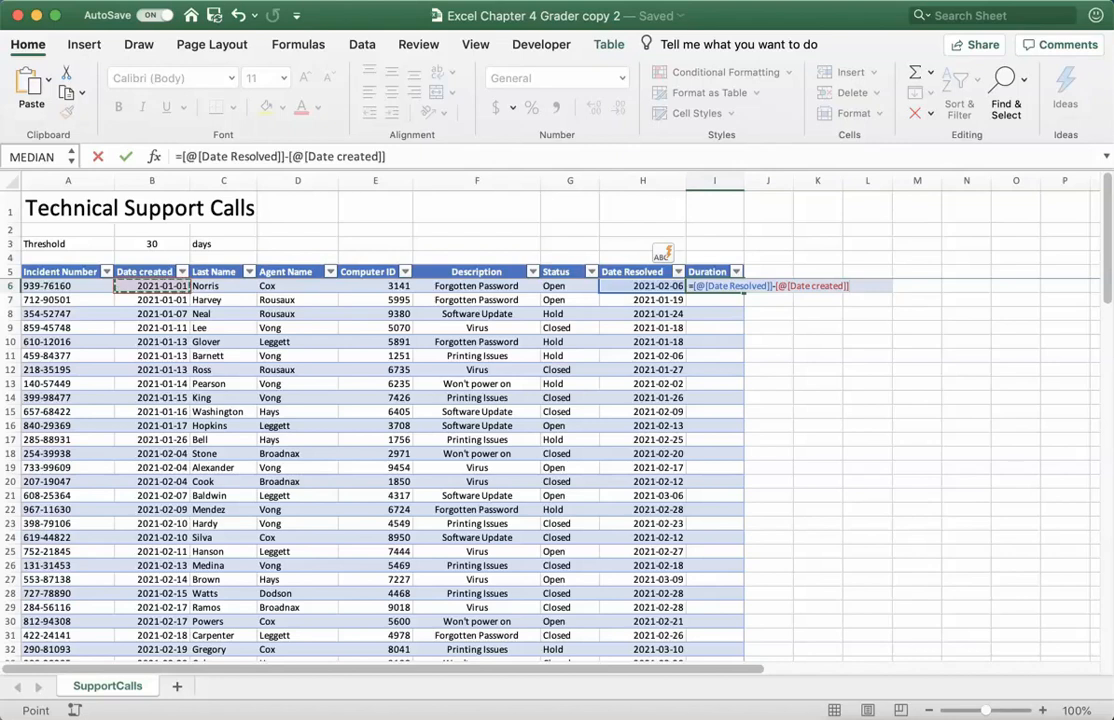
{"action": "key", "text": "Return"}
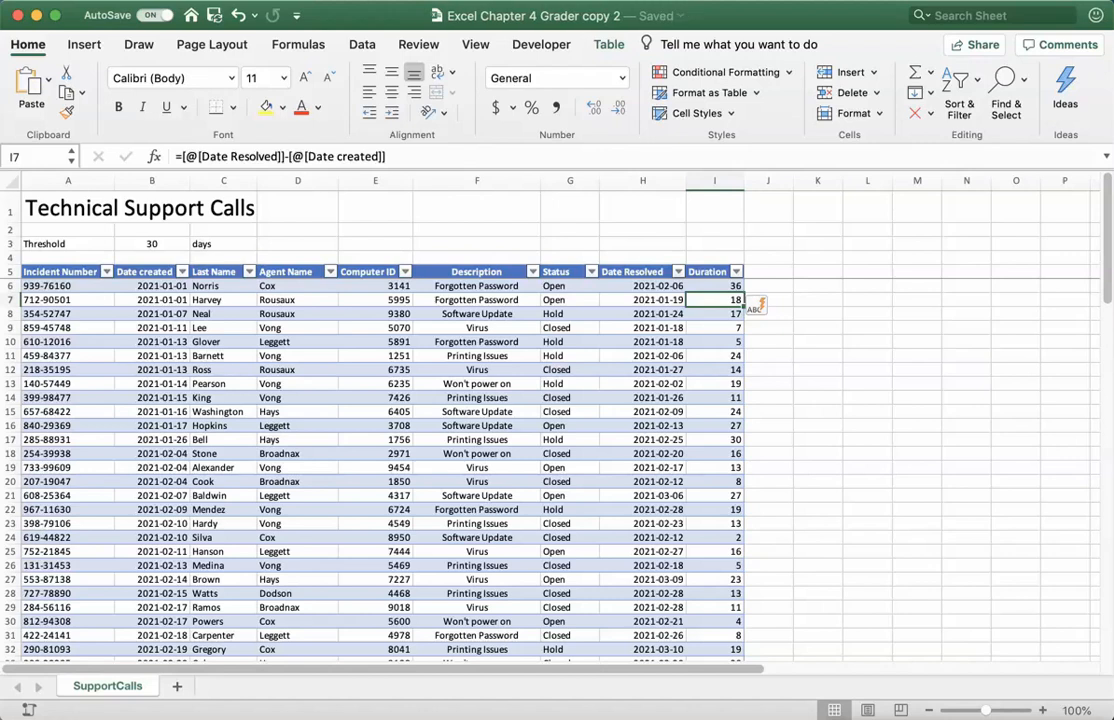
Add a total row to the table, keeping Sum as the Duration column's function
{"action": "scroll", "coordinate": [550, 420], "scroll_direction": "down", "scroll_amount": 20}
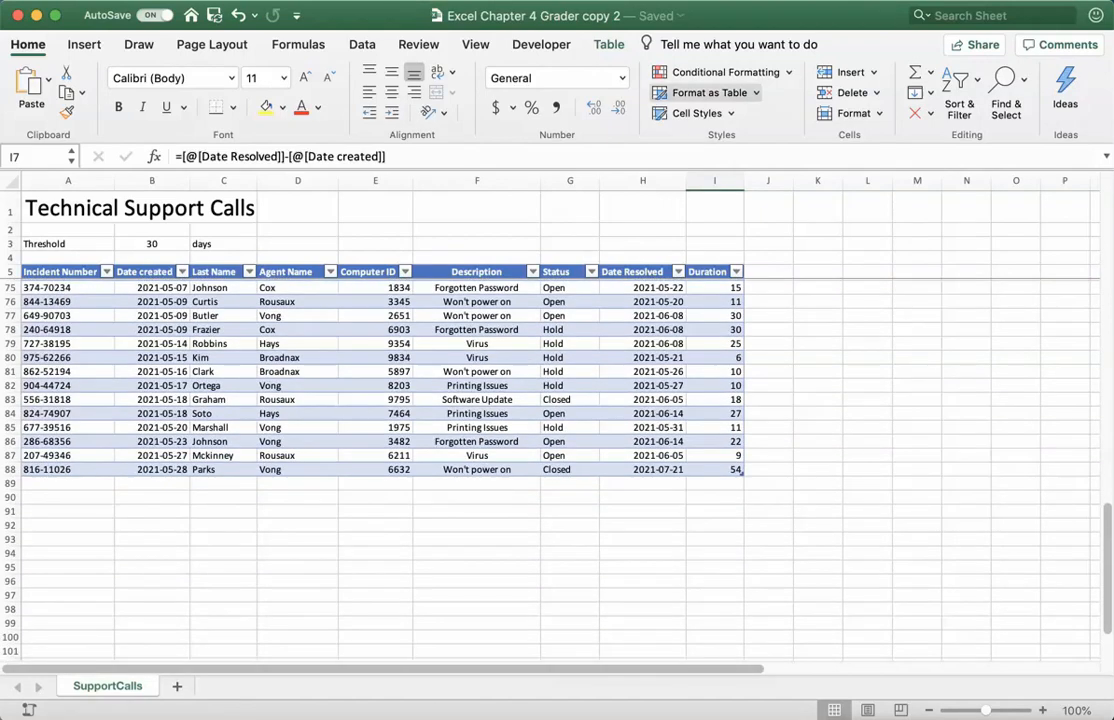
{"action": "left_click", "coordinate": [609, 45]}
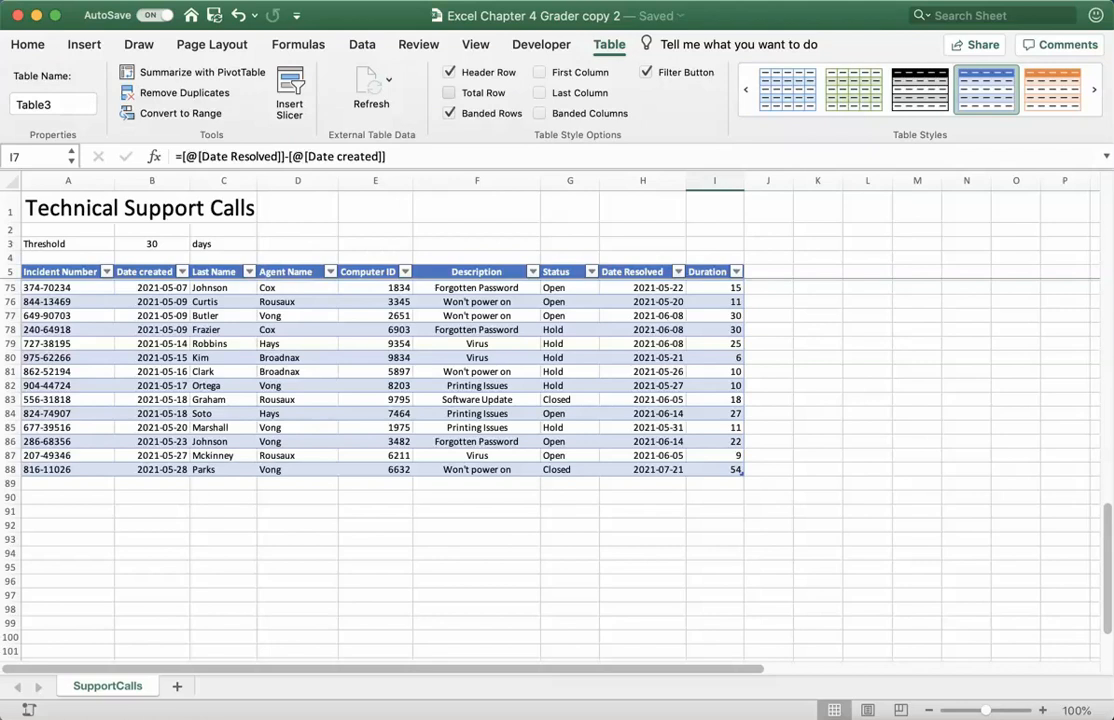
{"action": "left_click", "coordinate": [449, 93]}
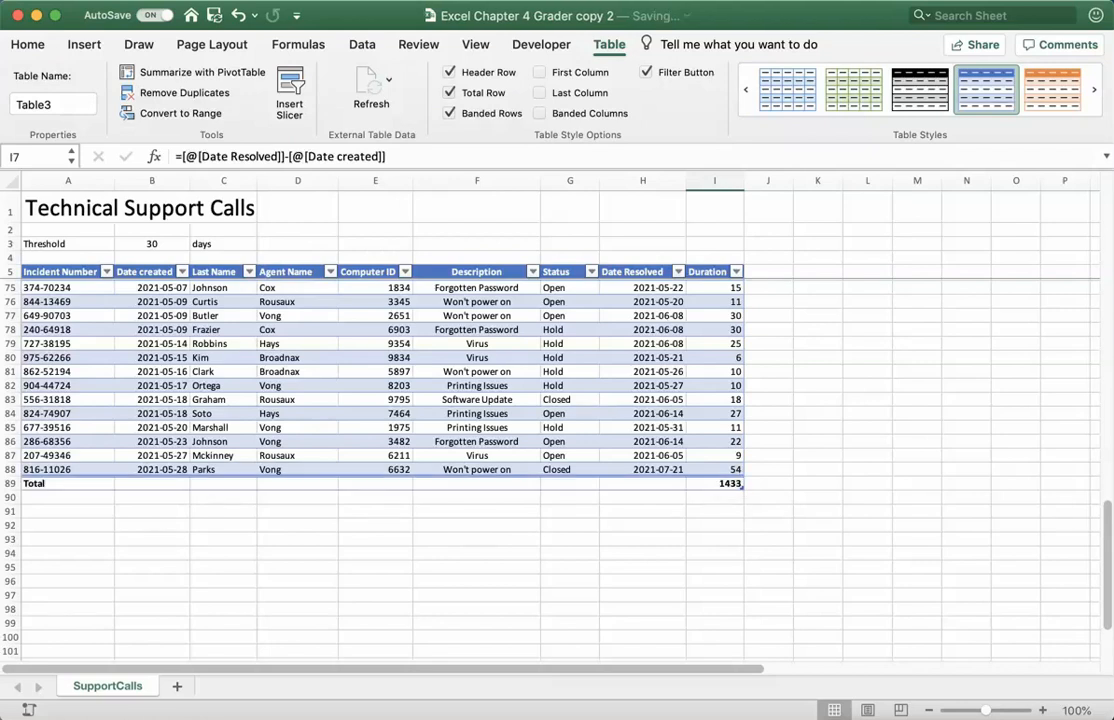
{"action": "left_click", "coordinate": [725, 483]}
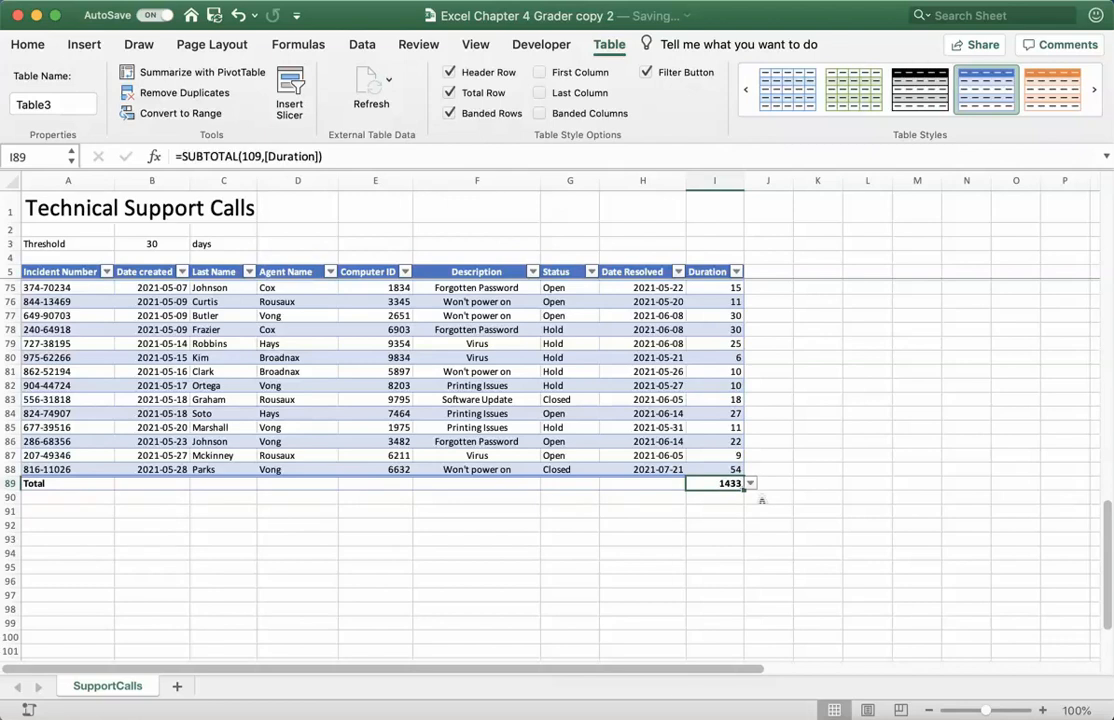
{"action": "left_click", "coordinate": [750, 483]}
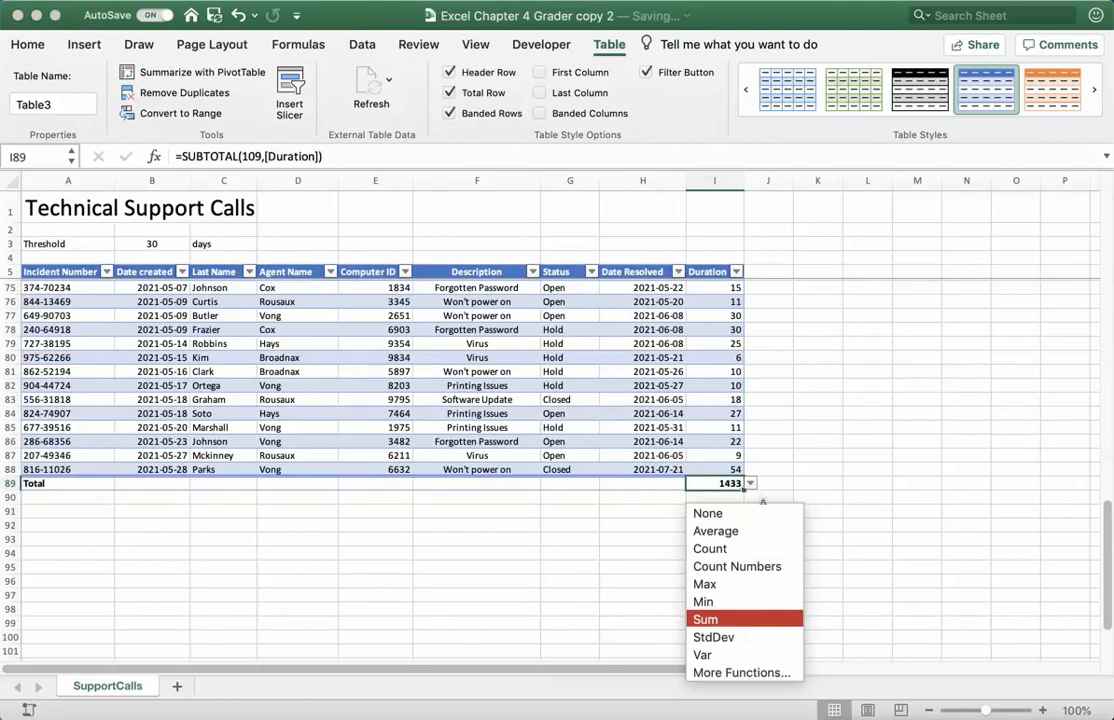
{"action": "left_click", "coordinate": [762, 500]}
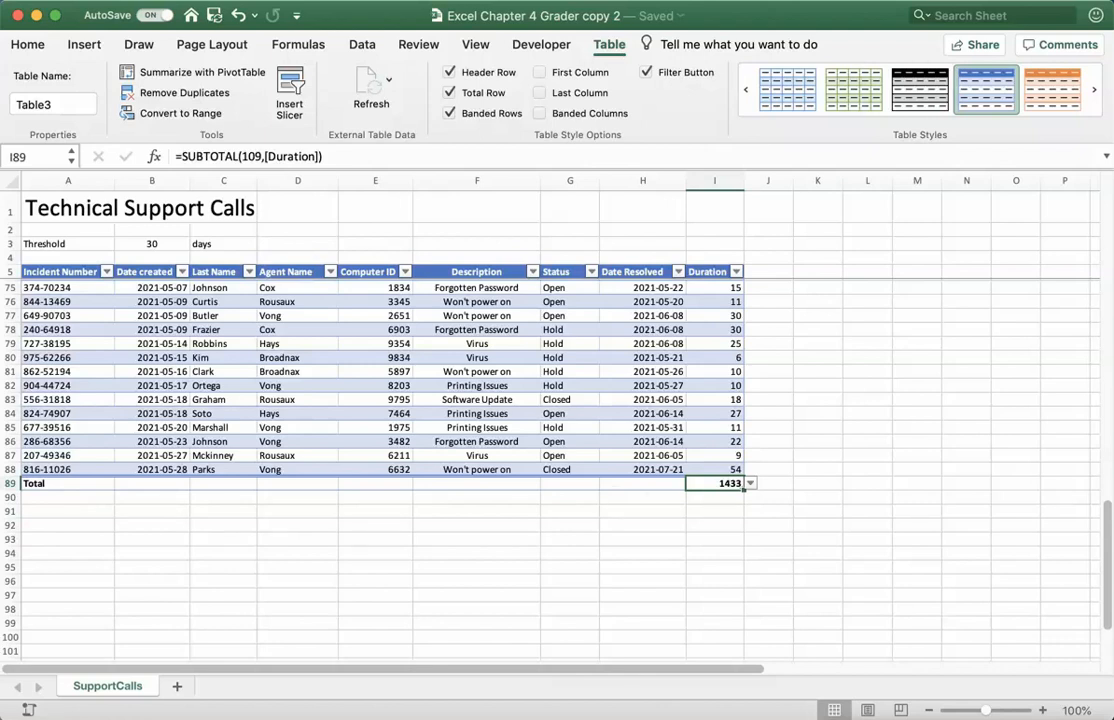
Set the Agent Name column's total in D89 to Count
{"action": "left_click", "coordinate": [297, 483]}
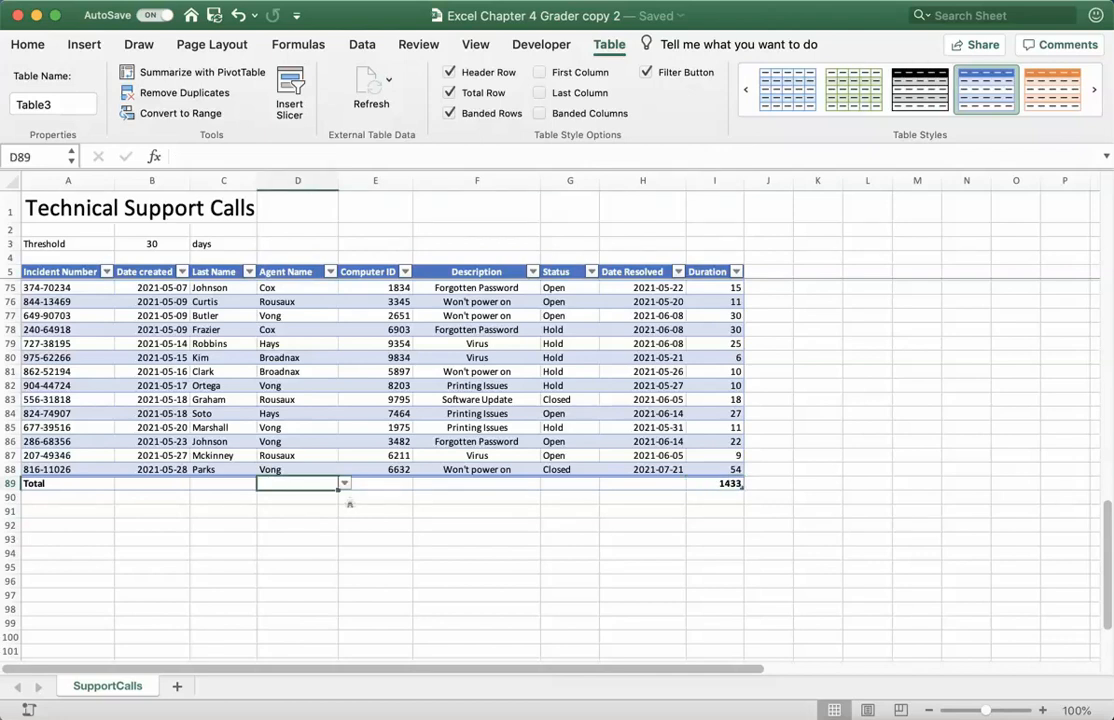
{"action": "left_click", "coordinate": [344, 483]}
{"action": "key", "text": "Down"}
{"action": "key", "text": "Down"}
{"action": "key", "text": "Return"}
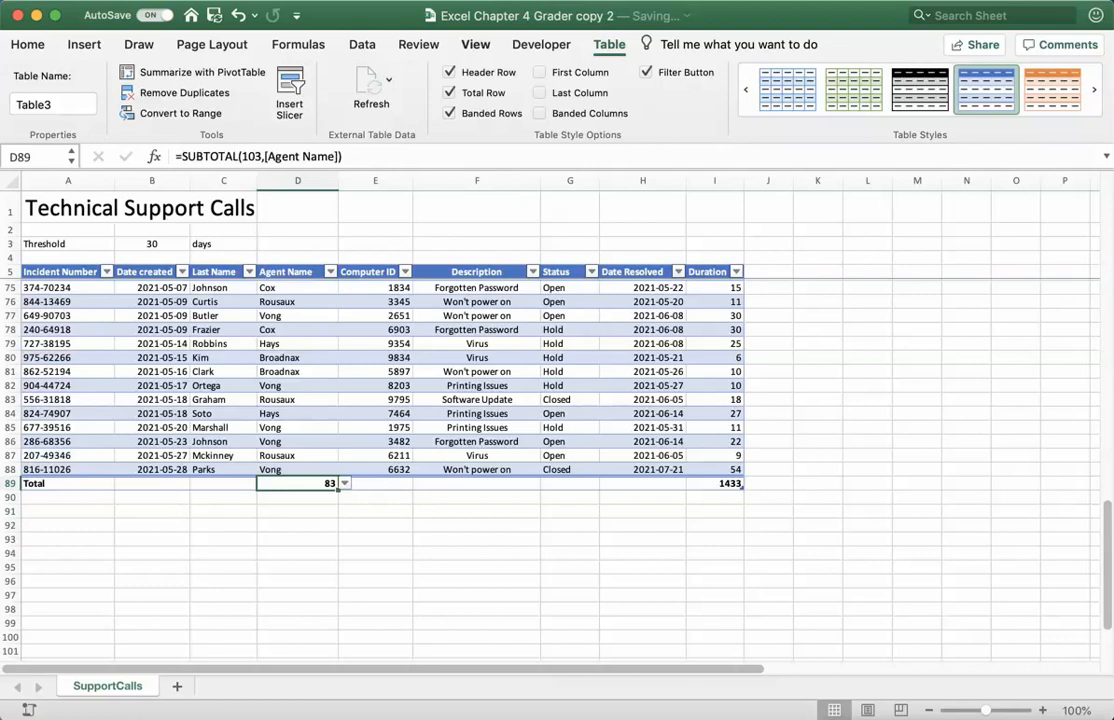
Sort the table by Agent Name A to Z, then by Description A to Z, then by Duration smallest to largest
{"action": "left_click", "coordinate": [362, 44]}
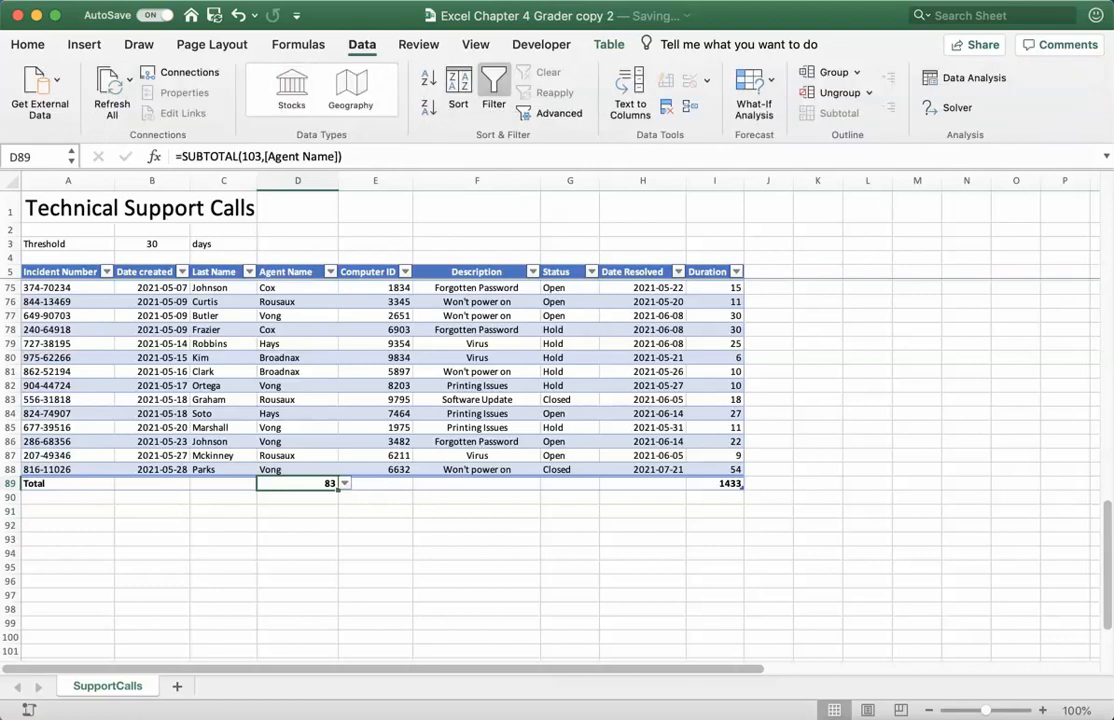
{"action": "left_click", "coordinate": [458, 88]}
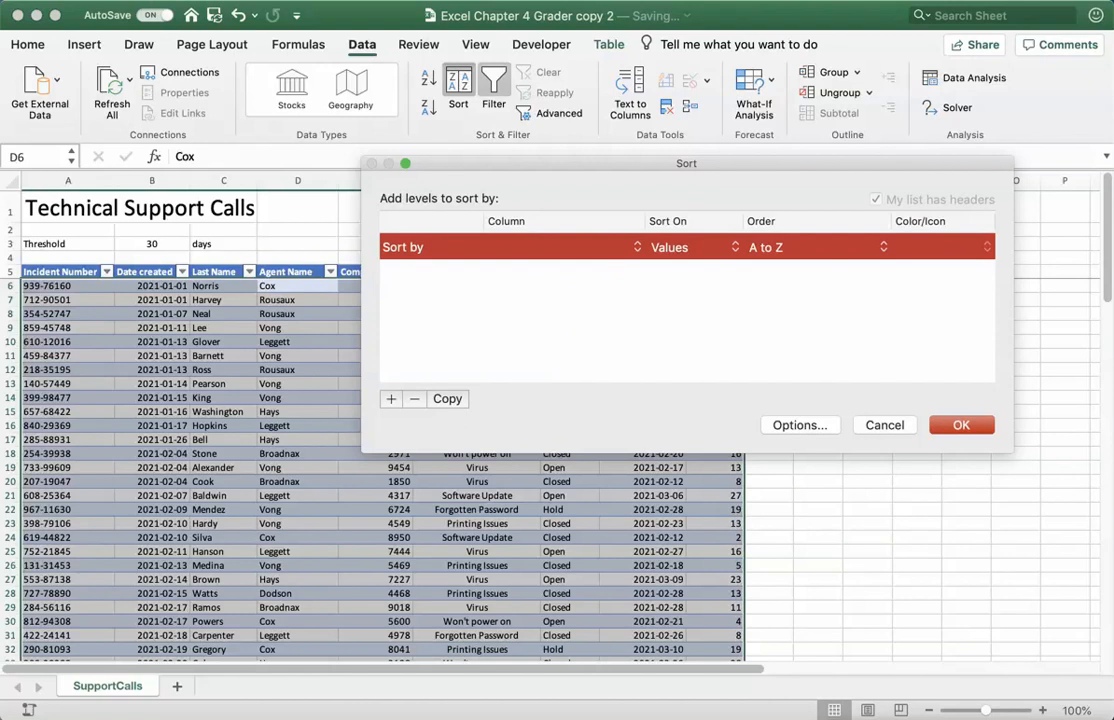
{"action": "left_click", "coordinate": [562, 247]}
{"action": "left_click", "coordinate": [525, 298]}
{"action": "left_click", "coordinate": [391, 399]}
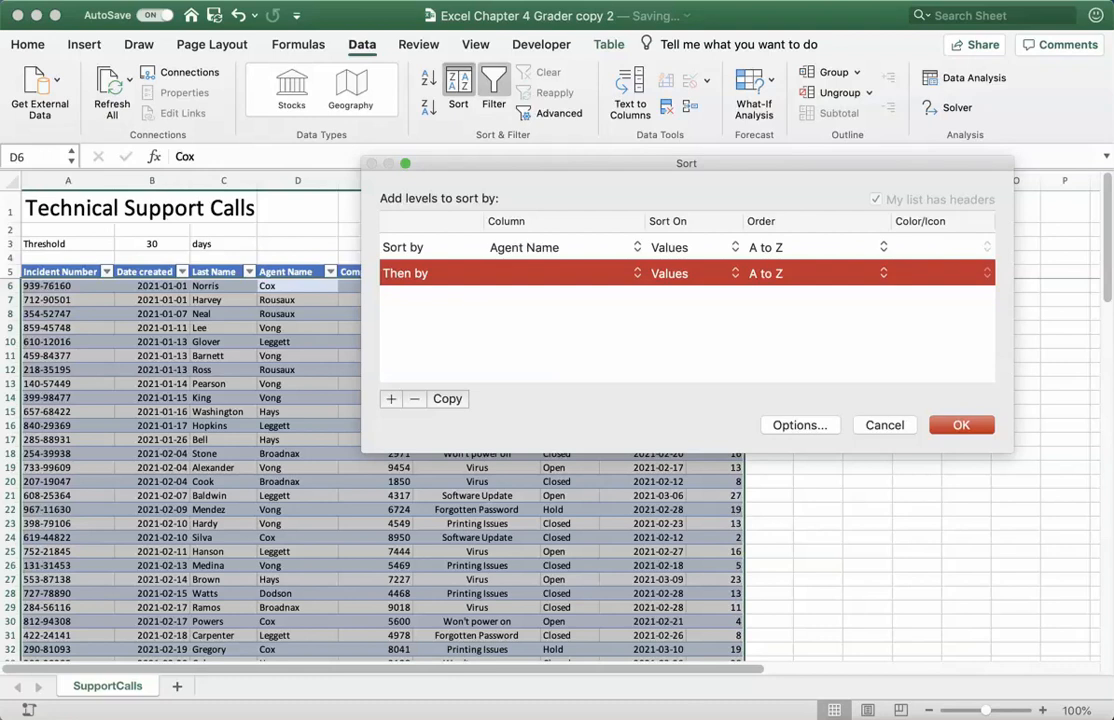
{"action": "left_click", "coordinate": [555, 273]}
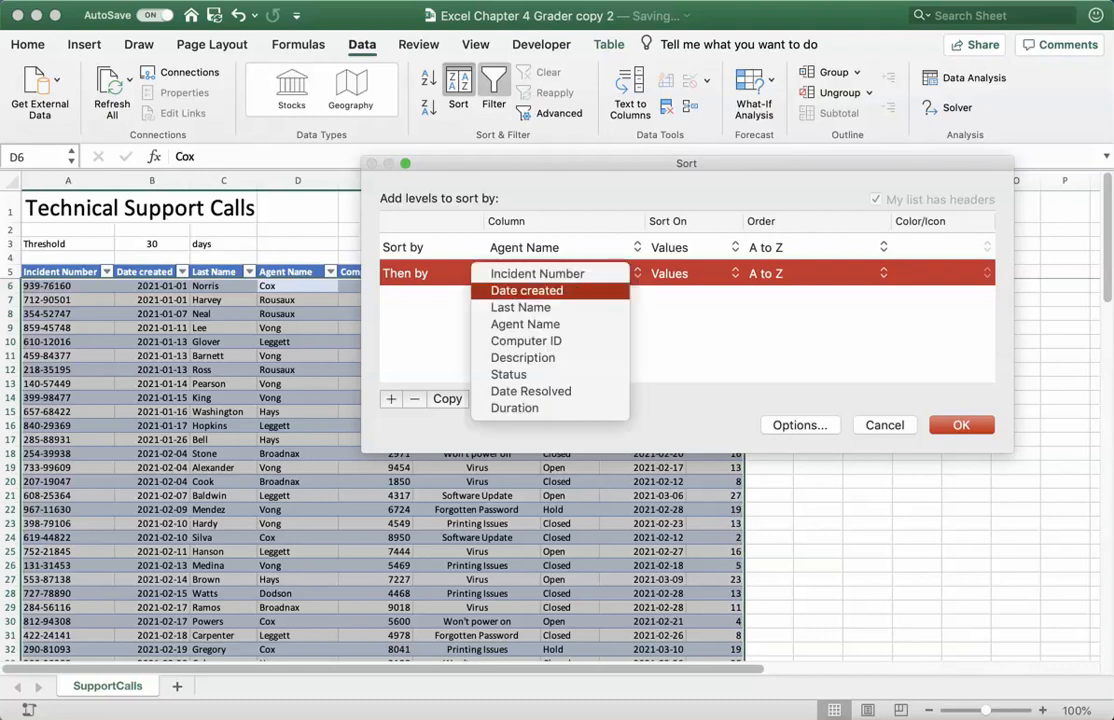
{"action": "left_click", "coordinate": [522, 357]}
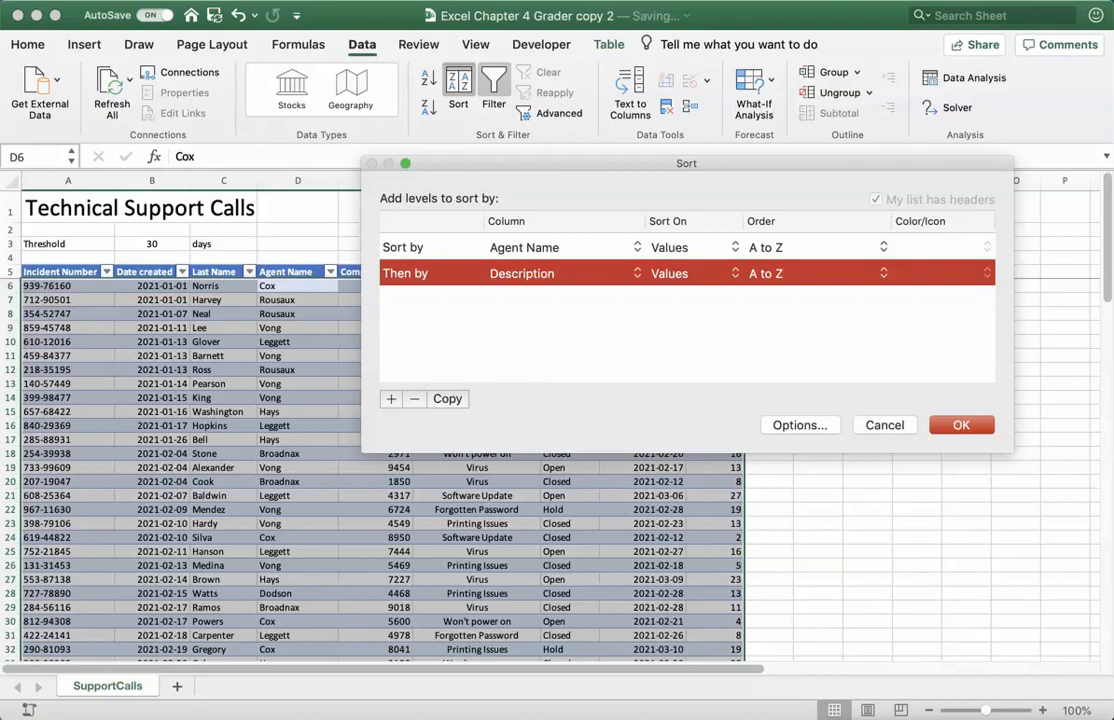
{"action": "left_click", "coordinate": [391, 399]}
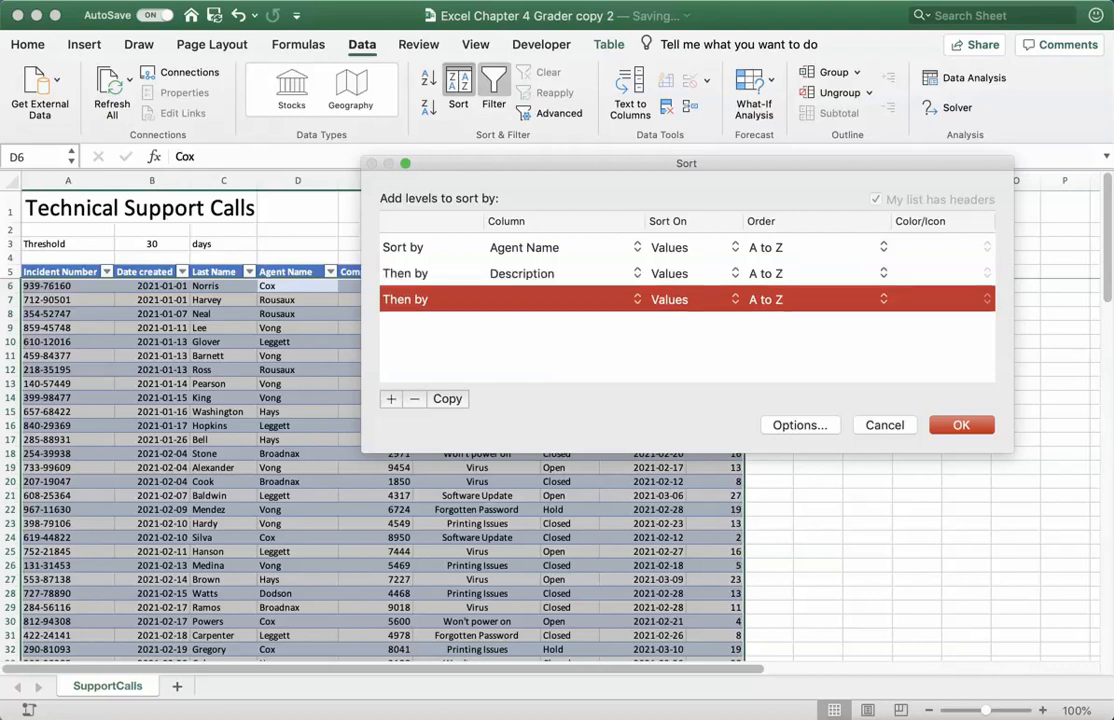
{"action": "left_click", "coordinate": [555, 299]}
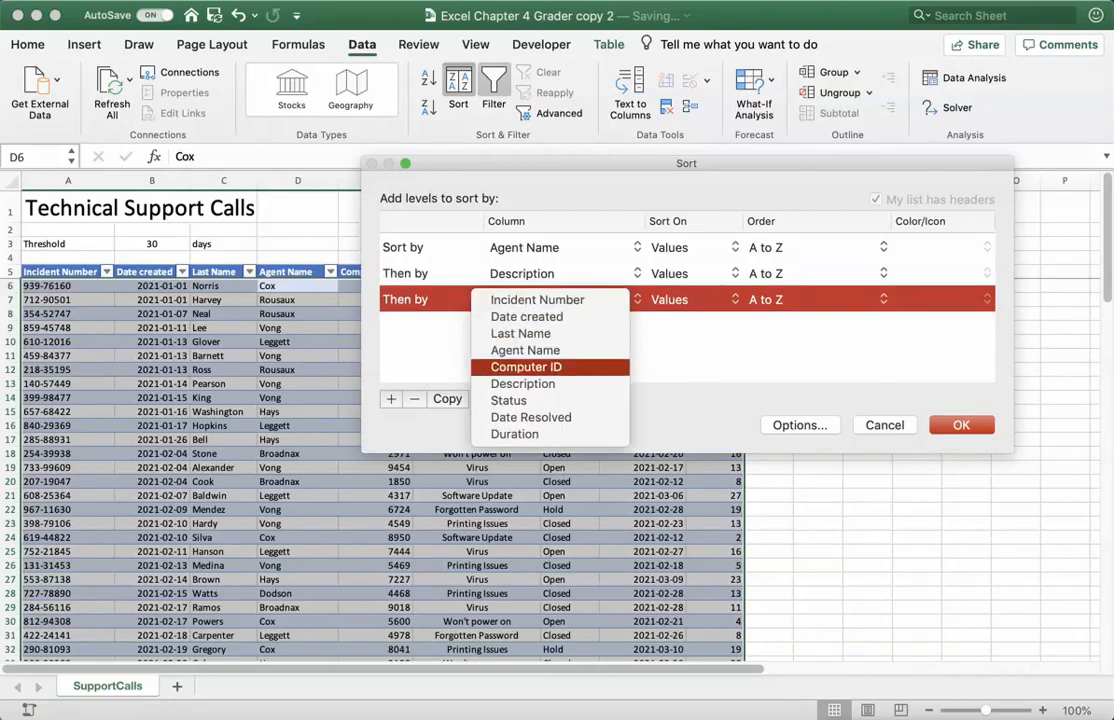
{"action": "left_click", "coordinate": [515, 434]}
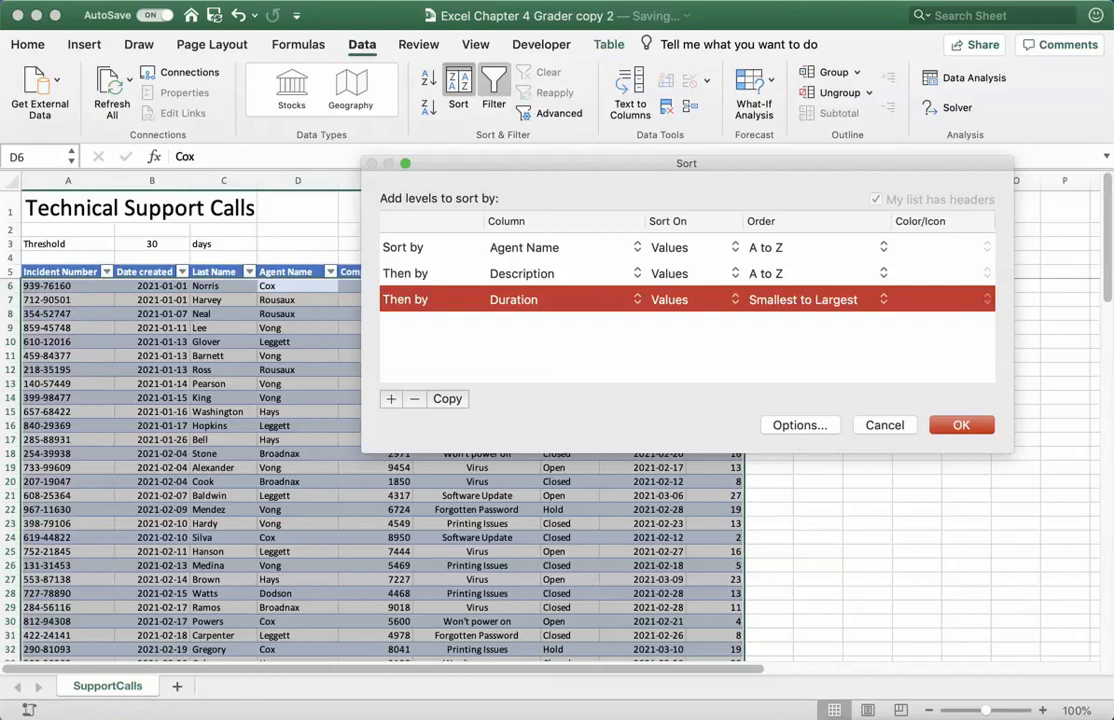
{"action": "key", "text": "Return"}
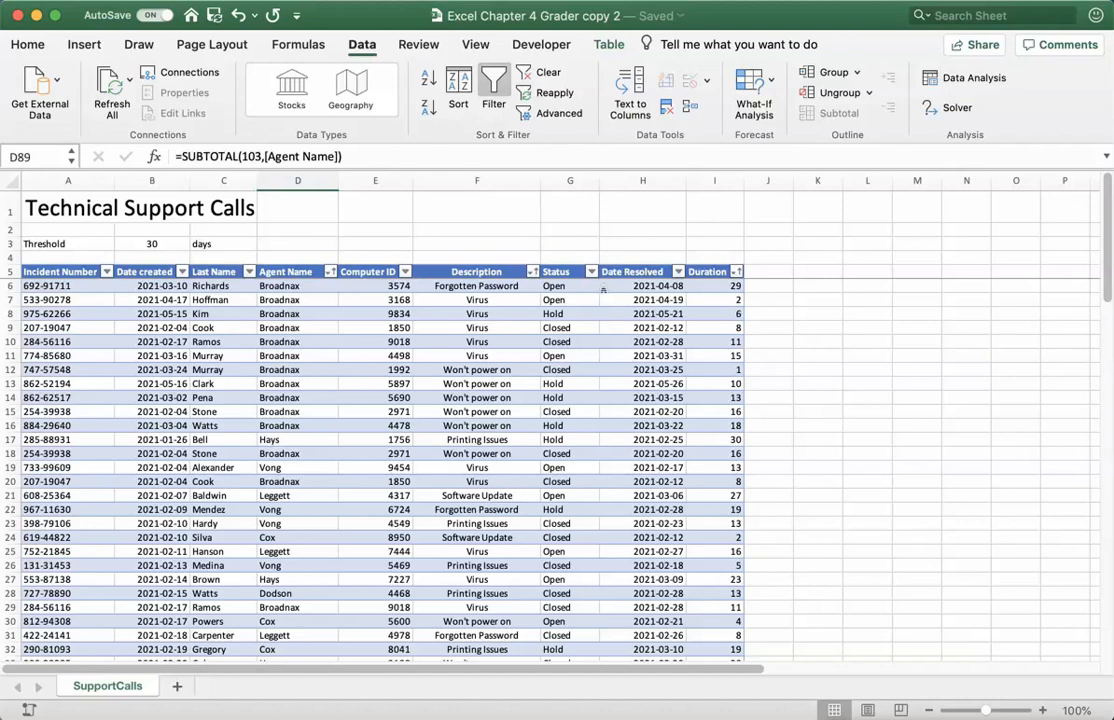
Filter the table's Status column to show only Closed calls
{"action": "left_click", "coordinate": [591, 271]}
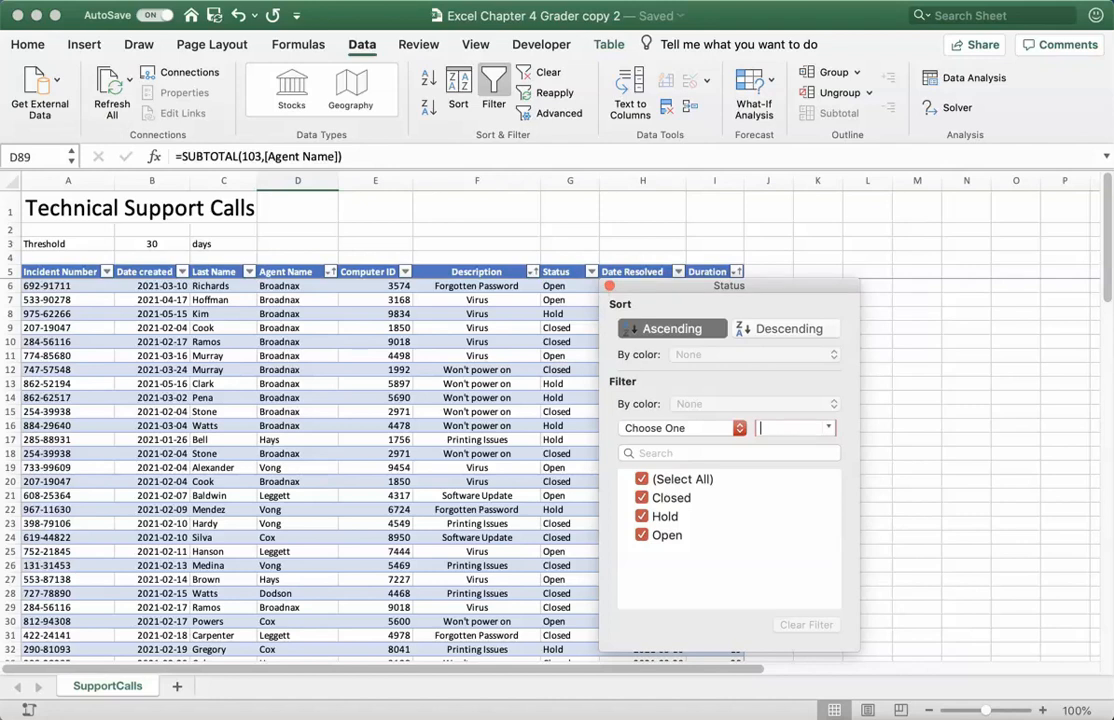
{"action": "left_click", "coordinate": [642, 479]}
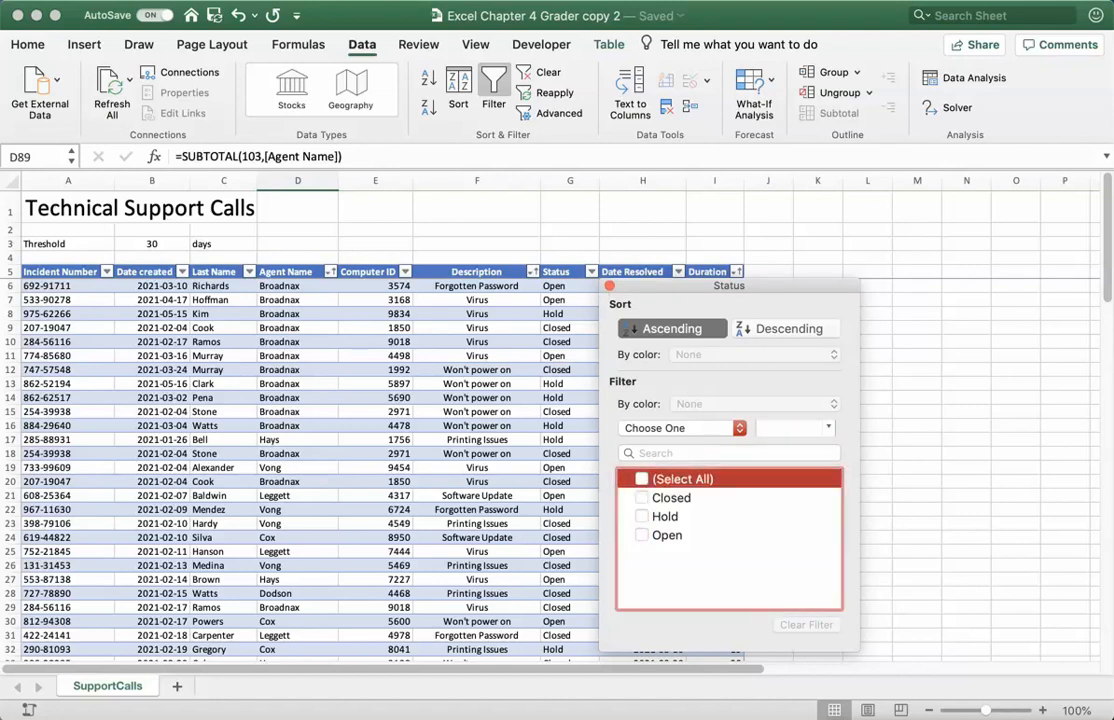
{"action": "left_click", "coordinate": [642, 498]}
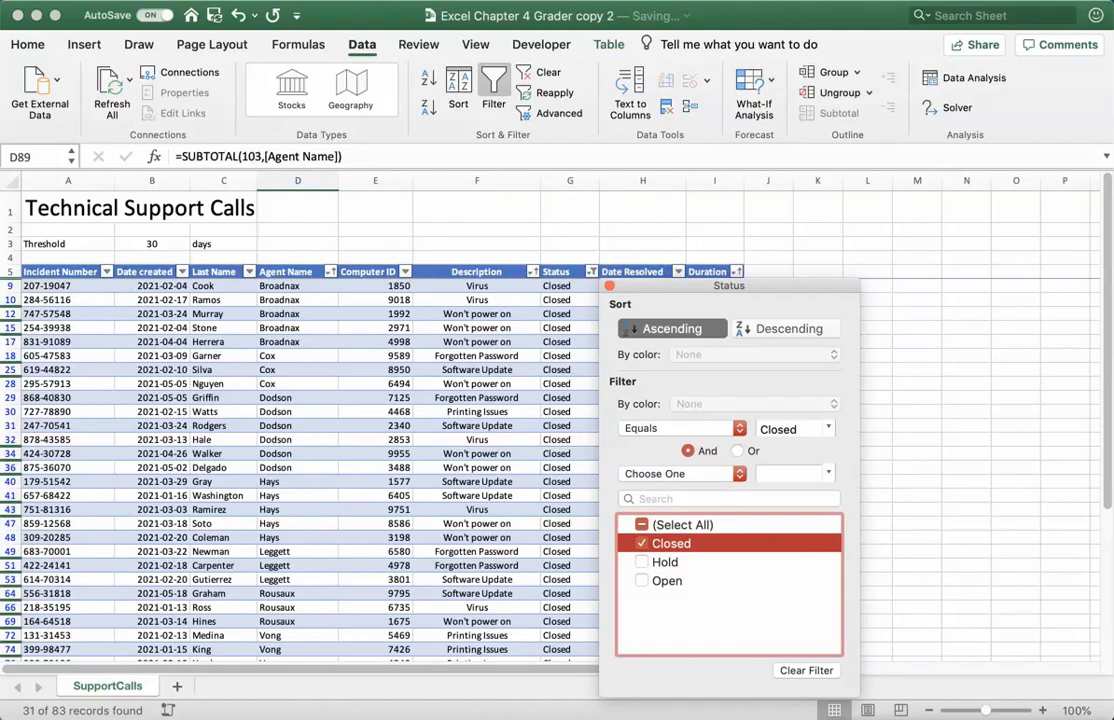
{"action": "key", "text": "Escape"}
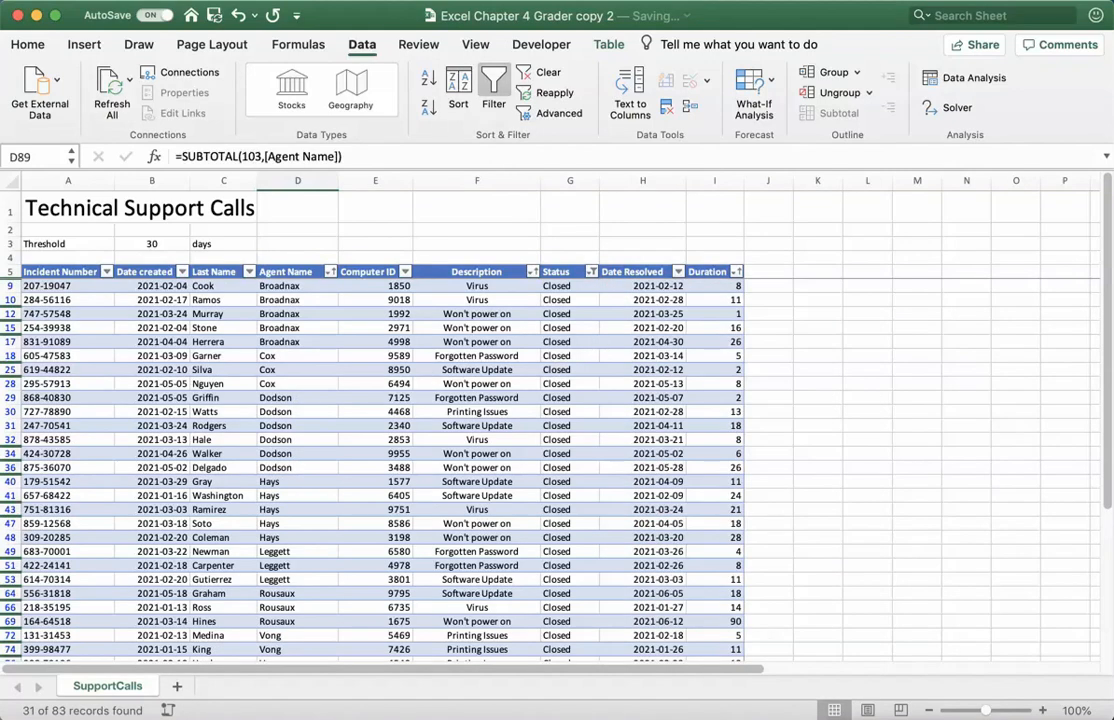